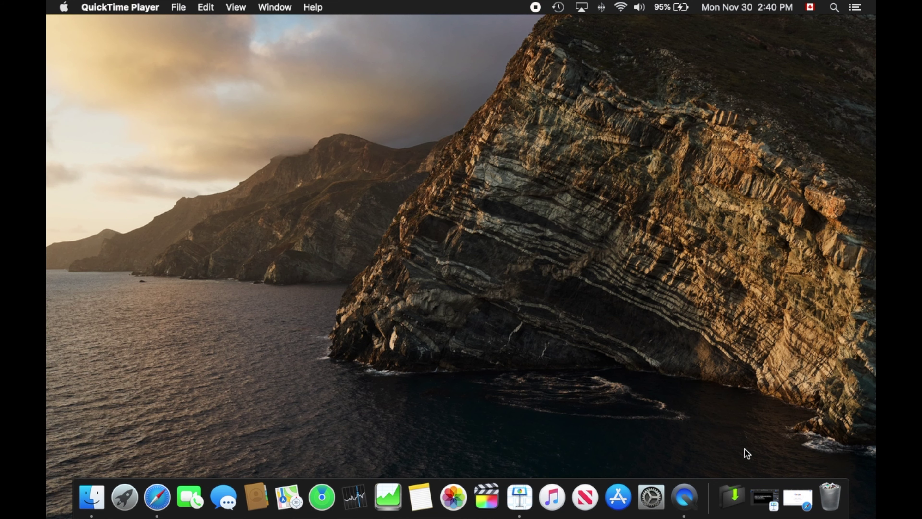
# Step: Search Google for "fonts" in Safari and open the Google Fonts site from the results
pyautogui.click(798, 498)
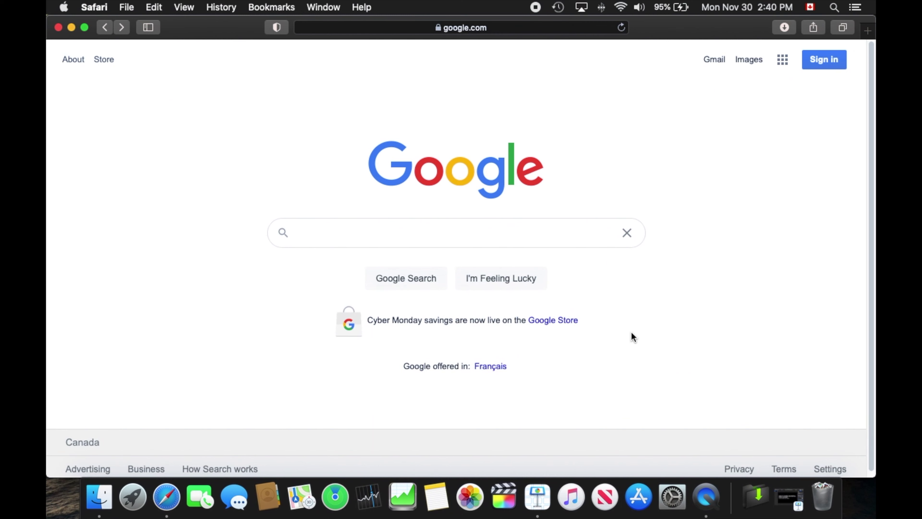
pyautogui.write('fonts')
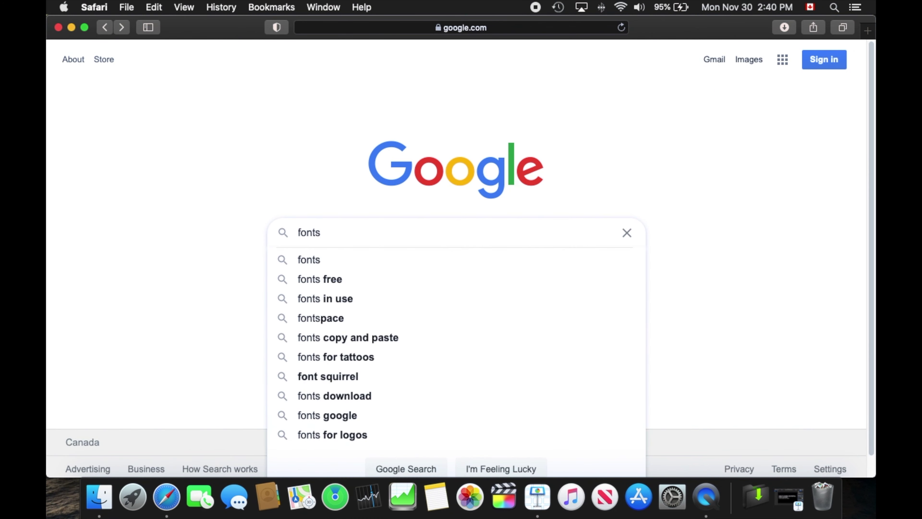
pyautogui.press('Return')
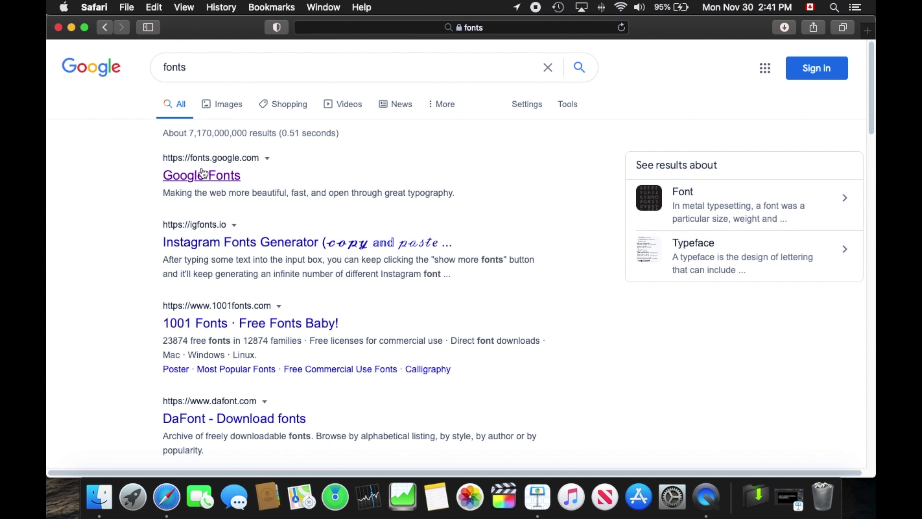
pyautogui.click(213, 177)
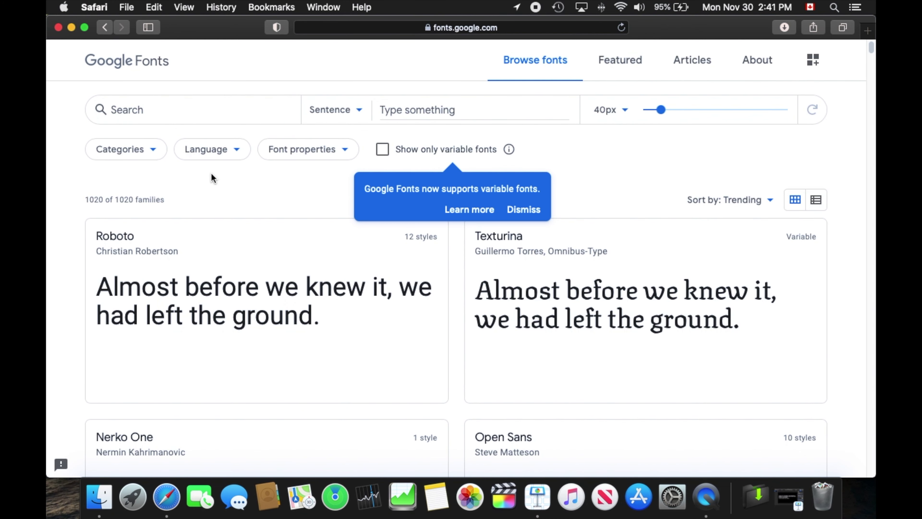
# Step: Try the Alphabet, Numerals and Custom preview text types on the font family samples
pyautogui.scroll(-2, 319, 319)
pyautogui.scroll(-5, 378, 348)
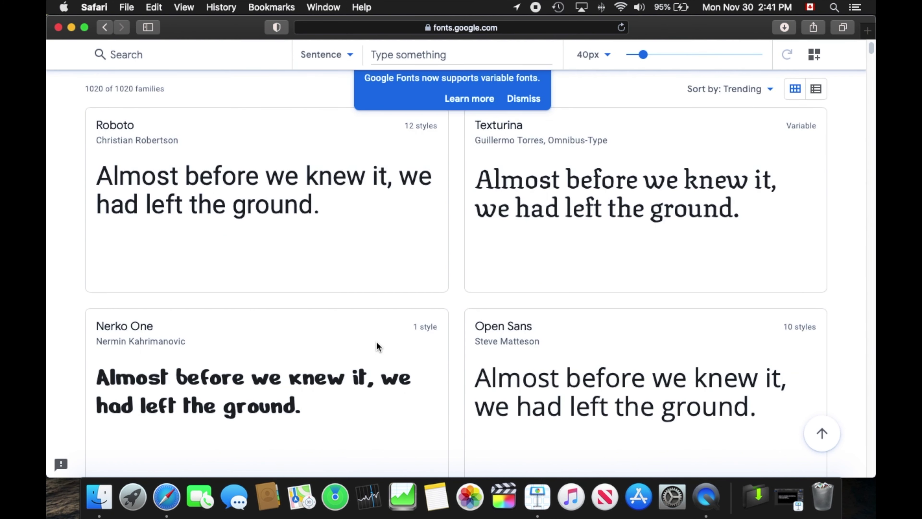
pyautogui.scroll(-8, 378, 348)
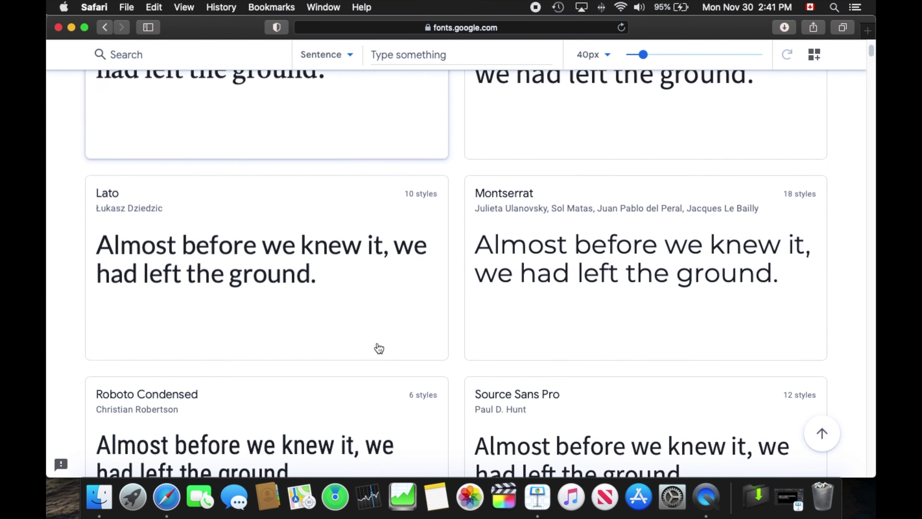
pyautogui.scroll(4, 379, 349)
pyautogui.scroll(10, 380, 349)
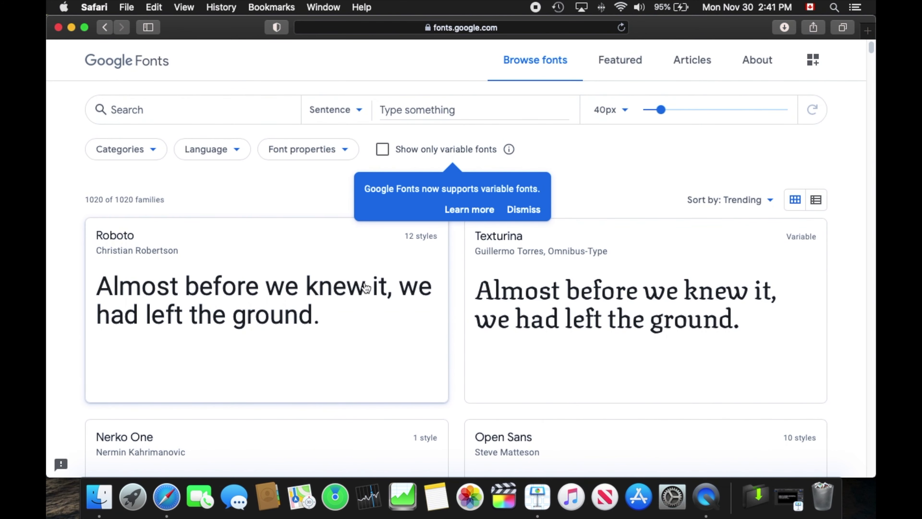
pyautogui.click(354, 115)
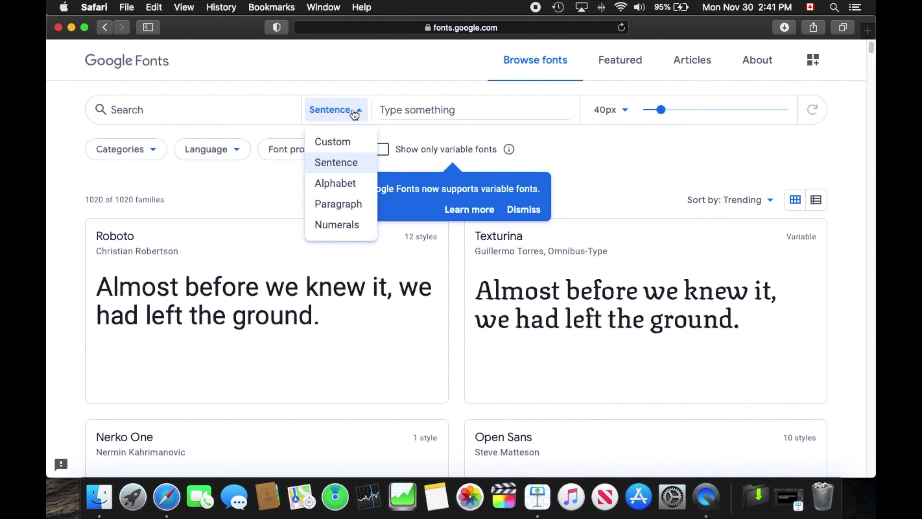
pyautogui.click(360, 184)
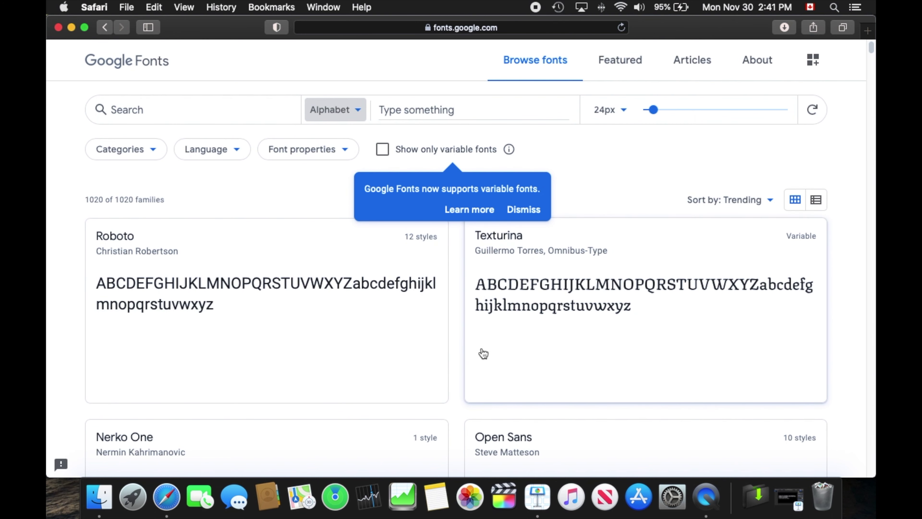
pyautogui.click(349, 113)
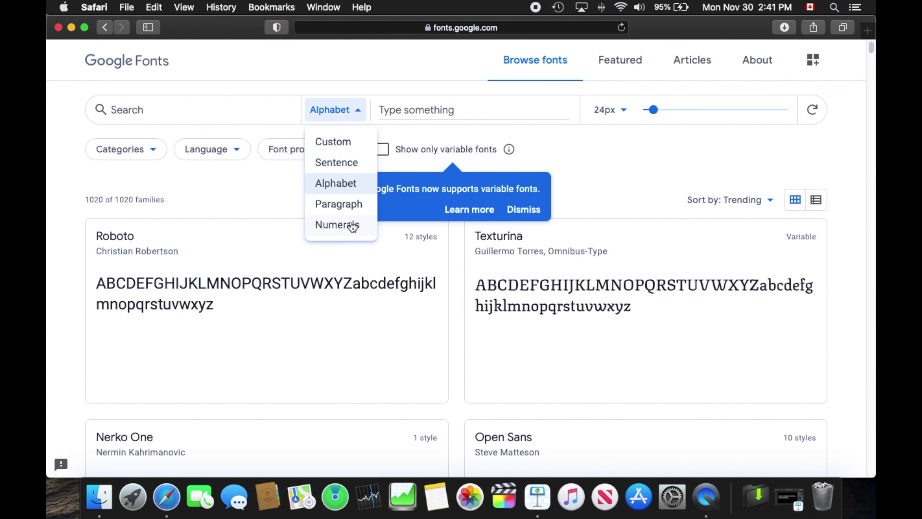
pyautogui.click(362, 226)
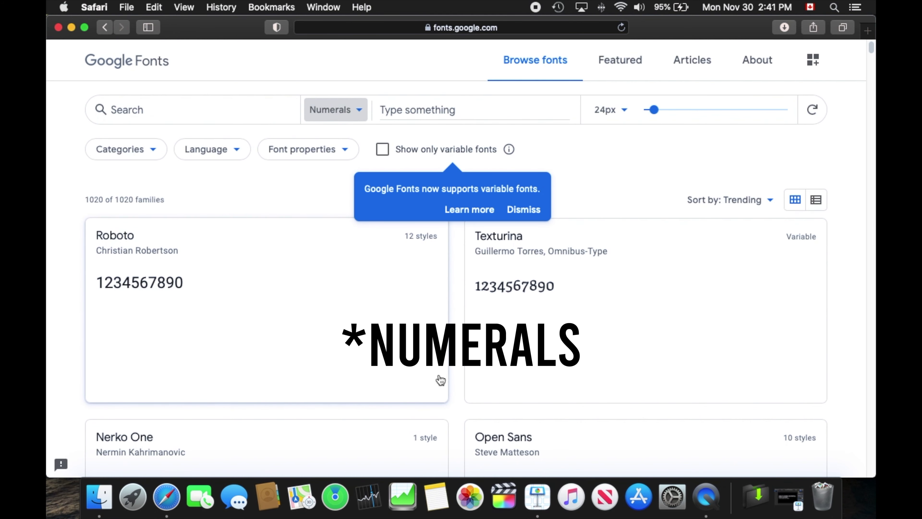
pyautogui.click(362, 105)
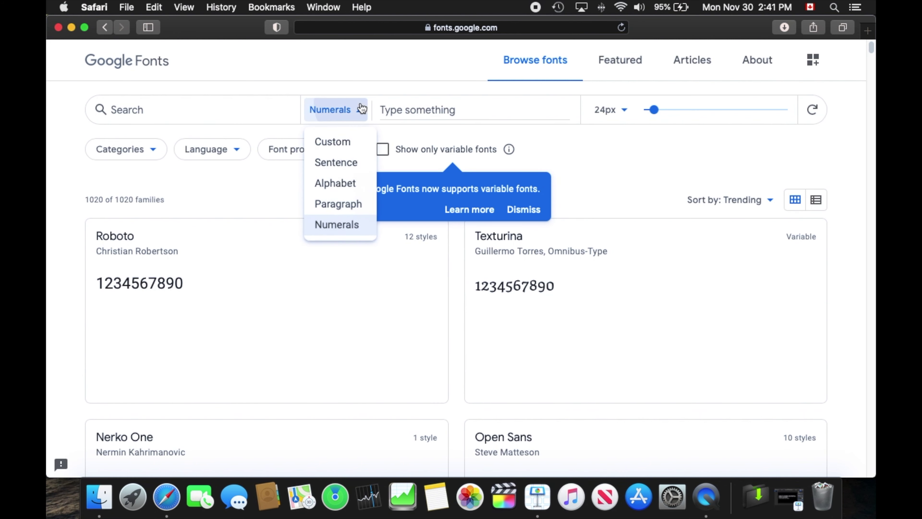
pyautogui.click(362, 141)
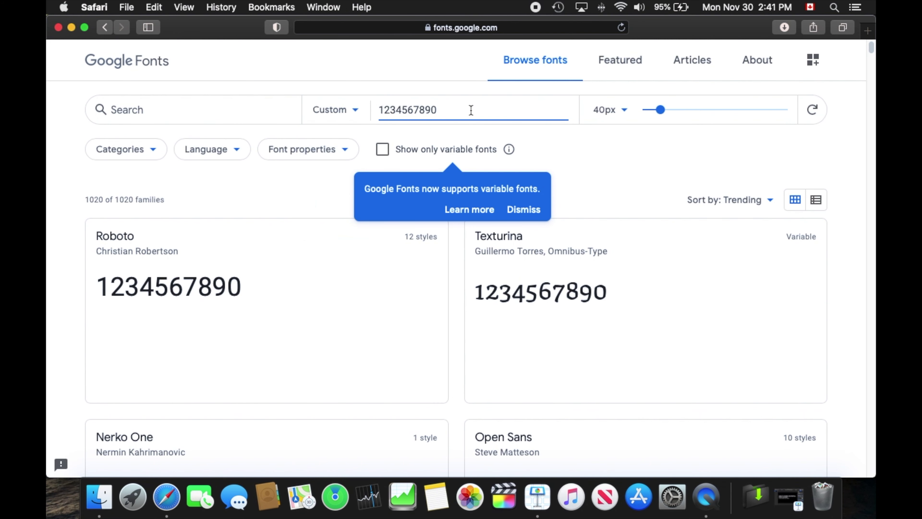
# Step: Set the font previews to Alphabet at 54px and dismiss the notice about variable fonts
pyautogui.click(362, 112)
pyautogui.click(349, 181)
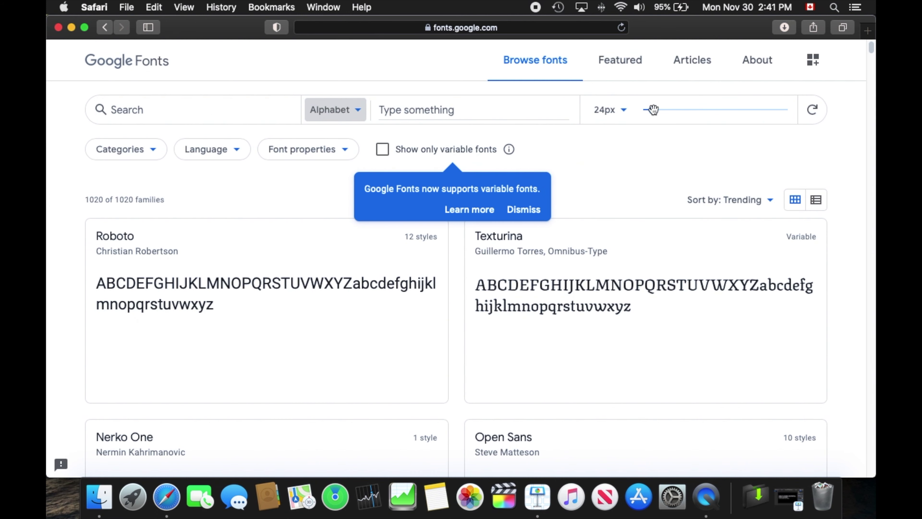
pyautogui.moveTo(652, 110); pyautogui.dragTo(666, 111)
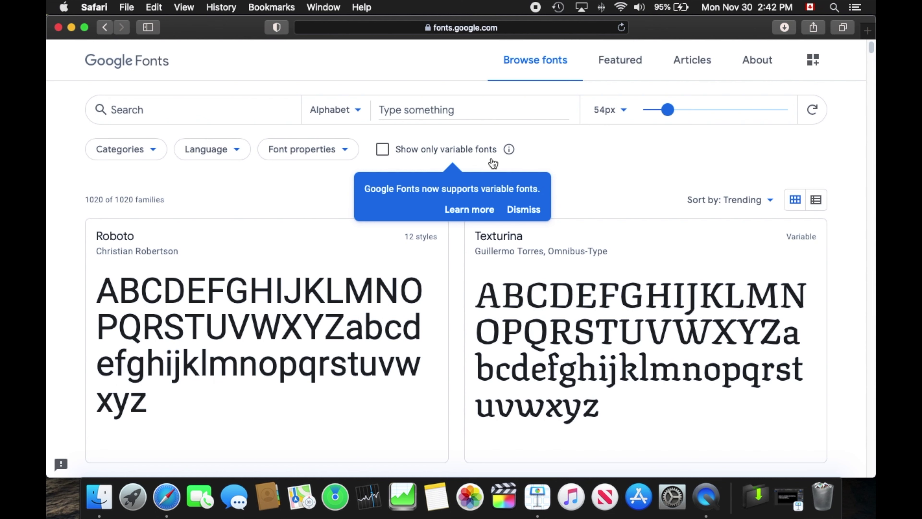
pyautogui.click(536, 213)
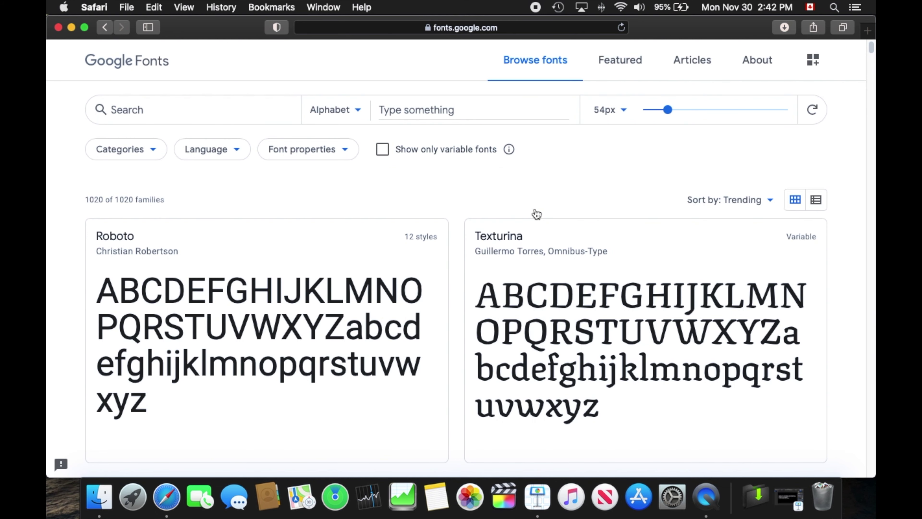
# Step: Look through the alphabet samples of the font families in the Google Fonts catalogue
pyautogui.scroll(-5, 533, 284)
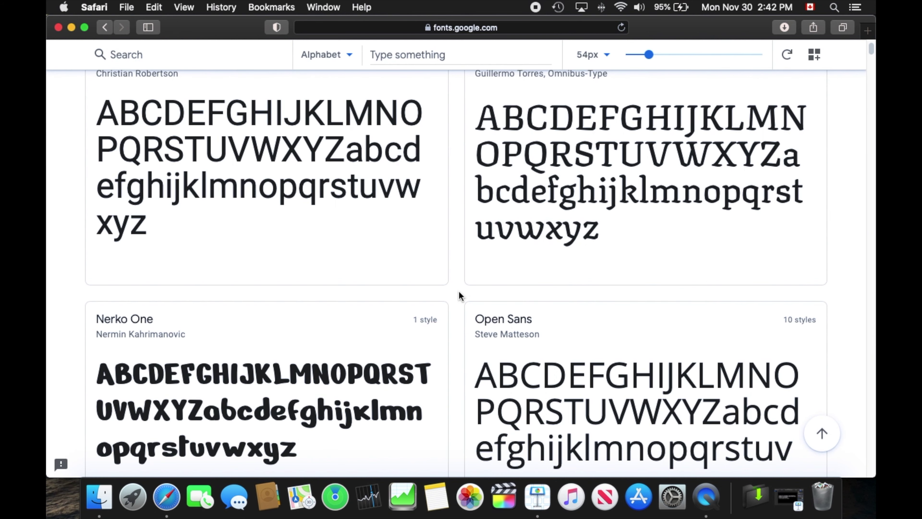
pyautogui.scroll(-2, 458, 292)
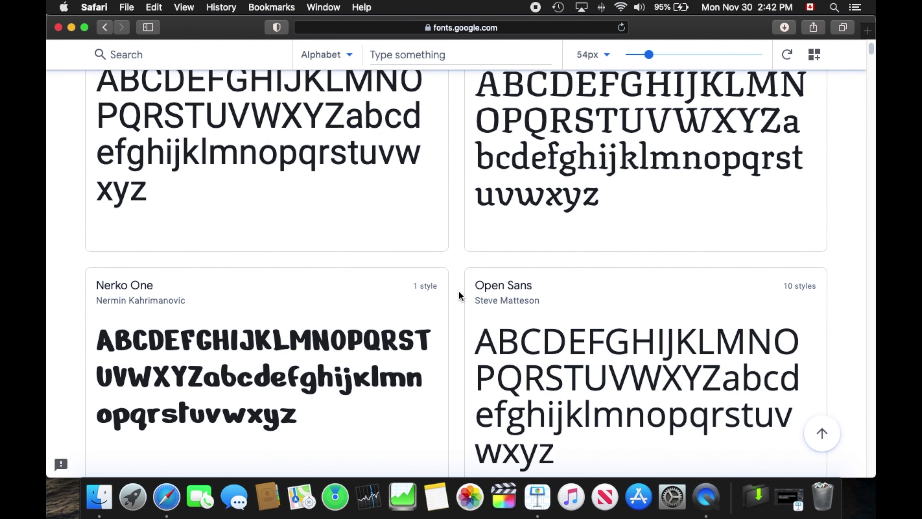
pyautogui.scroll(-15, 459, 290)
pyautogui.scroll(-20, 459, 290)
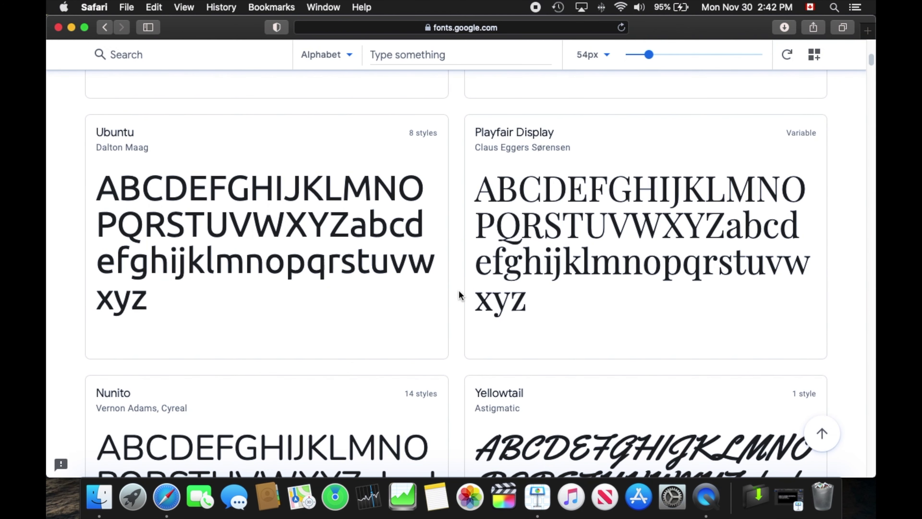
pyautogui.scroll(20, 459, 290)
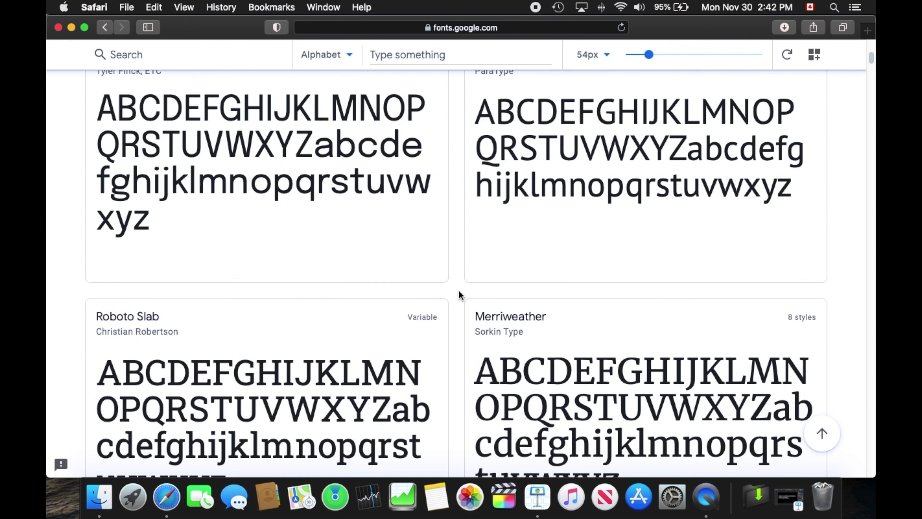
pyautogui.scroll(12, 458, 290)
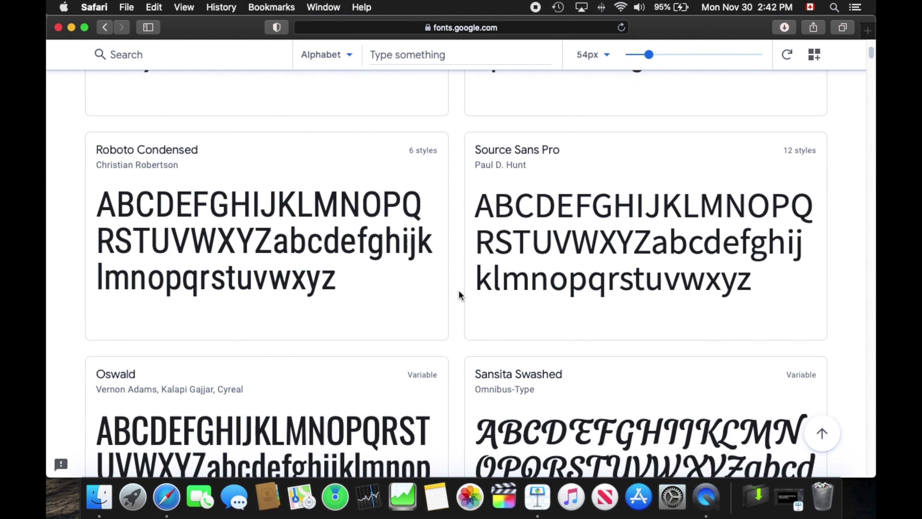
pyautogui.scroll(12, 459, 290)
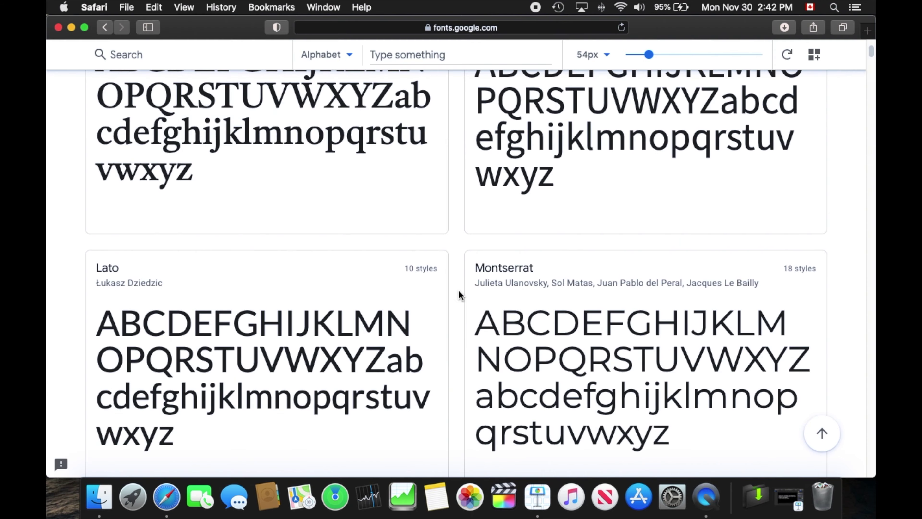
pyautogui.scroll(15, 458, 289)
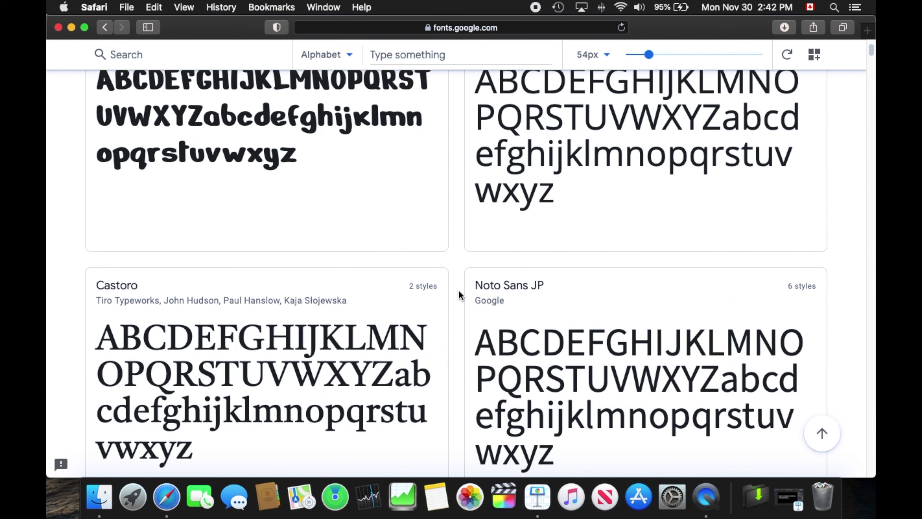
pyautogui.scroll(-7, 458, 290)
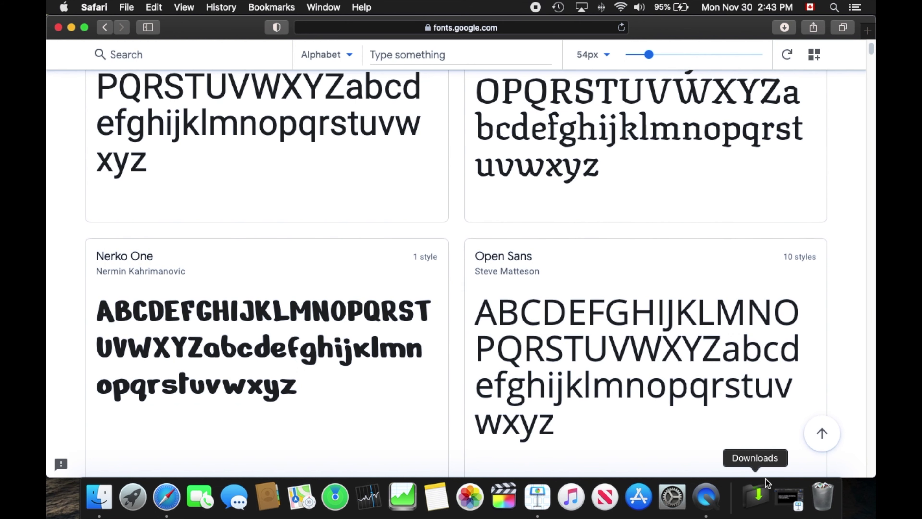
# Step: Switch to the Keynote presentation and look through the fonts available for the slide title
pyautogui.click(790, 497)
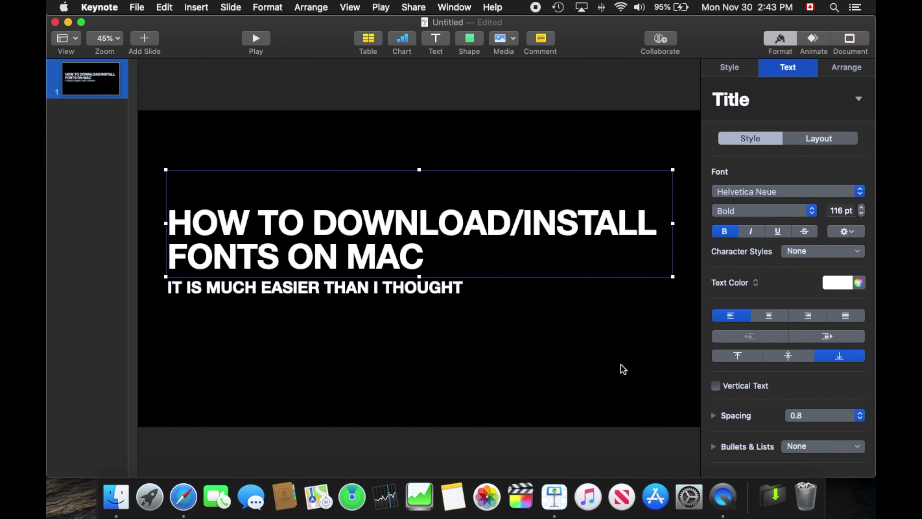
pyautogui.click(812, 194)
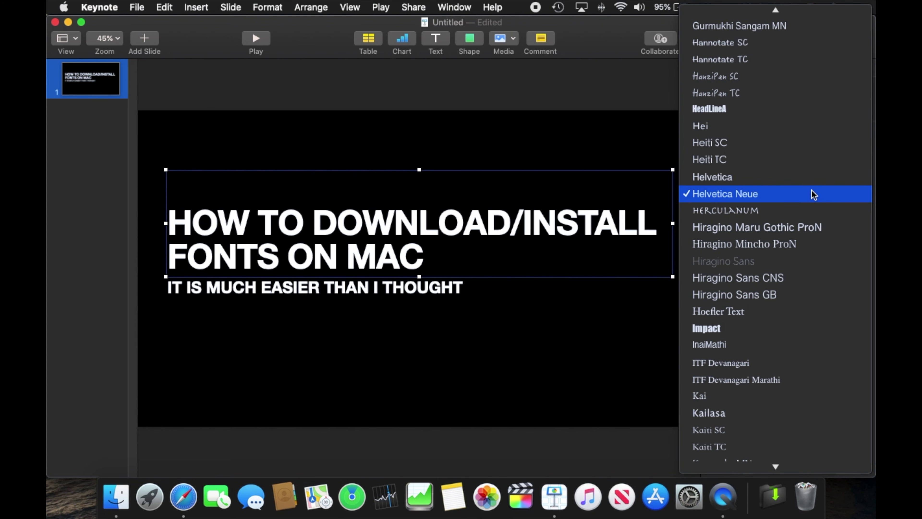
pyautogui.scroll(5, 804, 254)
pyautogui.scroll(-6, 804, 240)
pyautogui.scroll(-10, 803, 240)
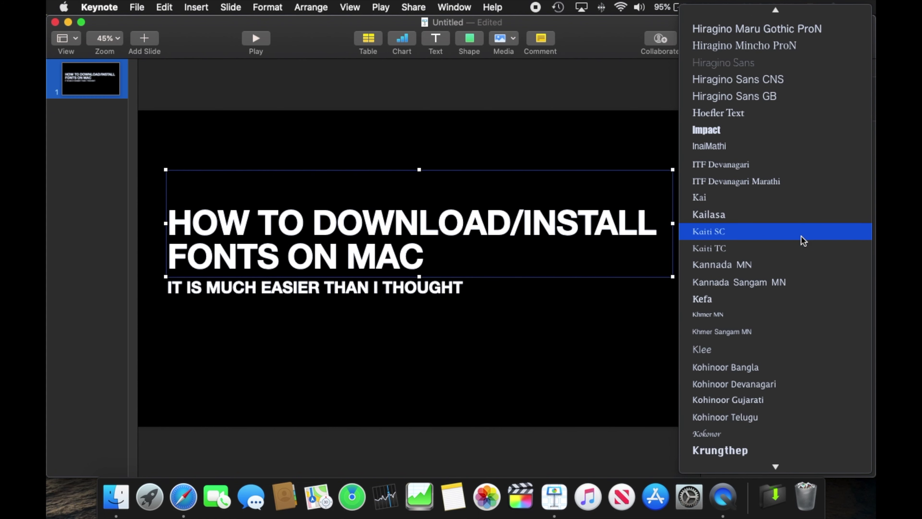
pyautogui.scroll(-10, 802, 237)
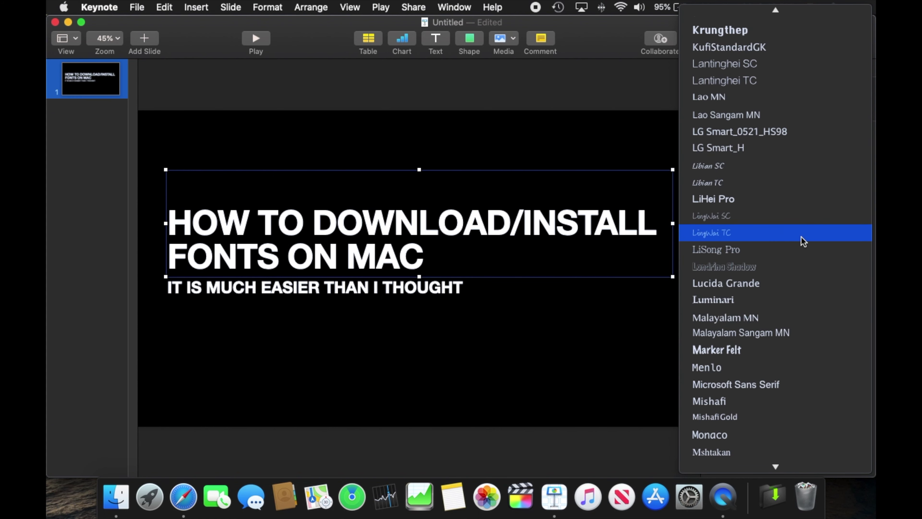
pyautogui.scroll(-10, 802, 240)
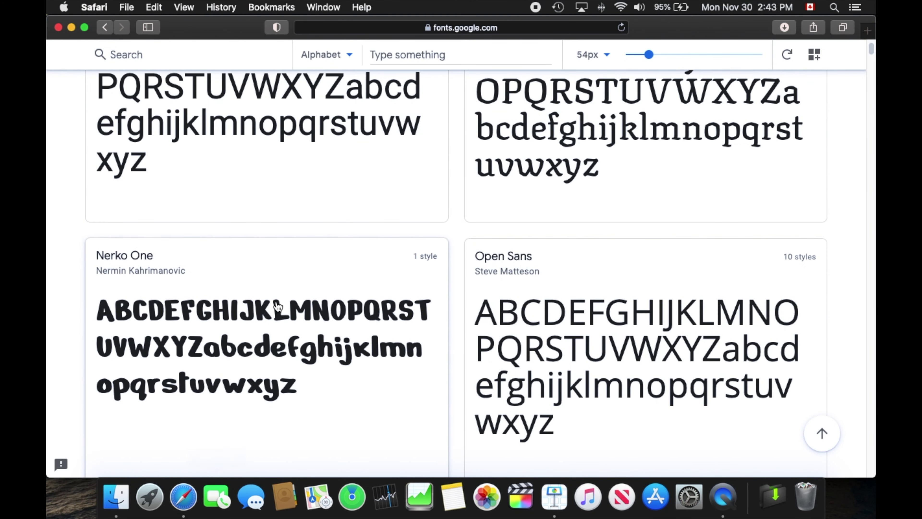
# Step: In Safari, download the Nerko One font family from its Google Fonts page and minimize the browser window
pyautogui.click(252, 307)
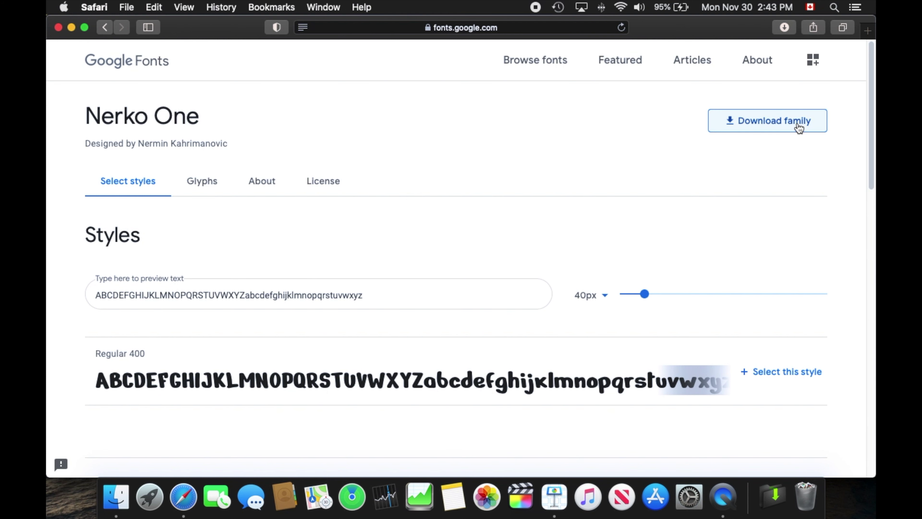
pyautogui.click(762, 123)
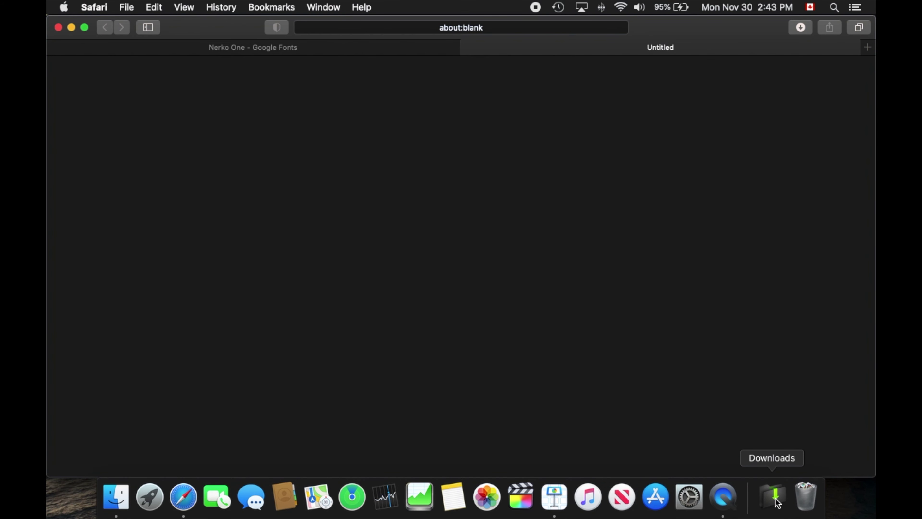
pyautogui.click(71, 27)
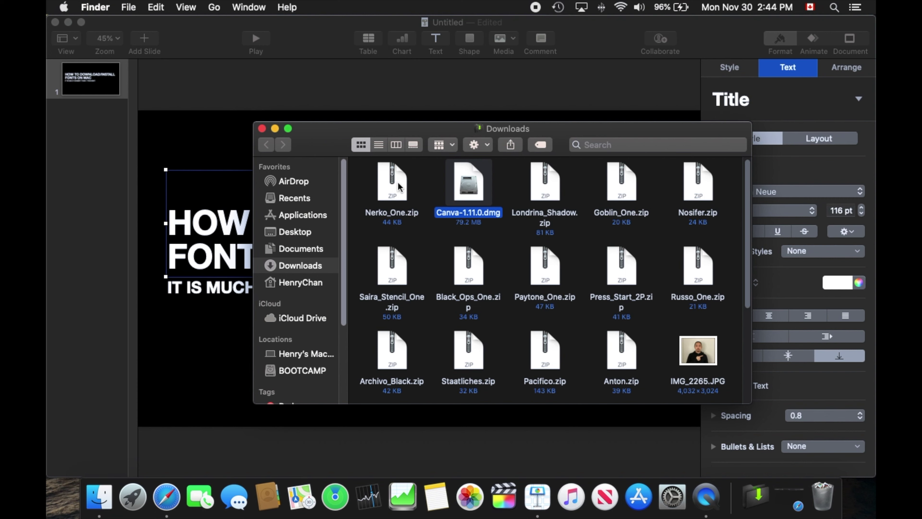
# Step: Extract Nerko_One.zip in the Downloads folder and select OFL.txt inside the extracted Nerko_One folder
pyautogui.click(397, 185)
pyautogui.doubleClick(396, 185)
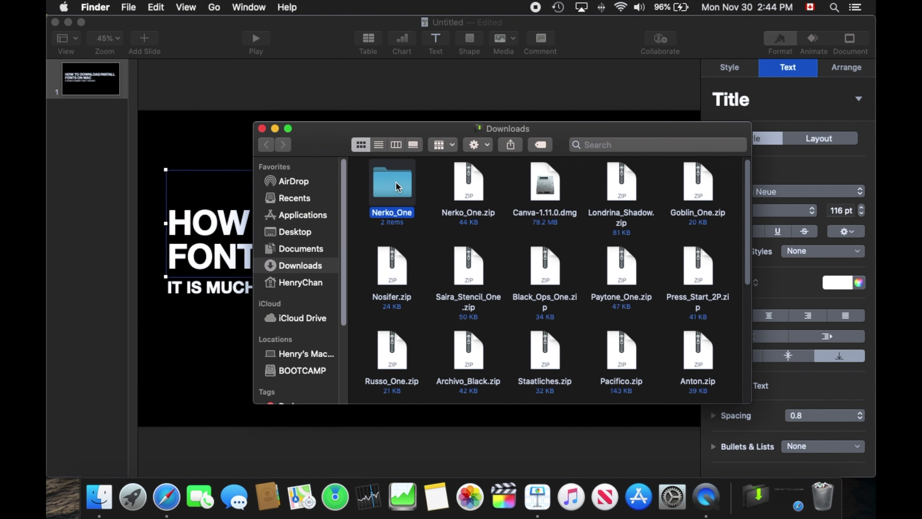
pyautogui.doubleClick(395, 182)
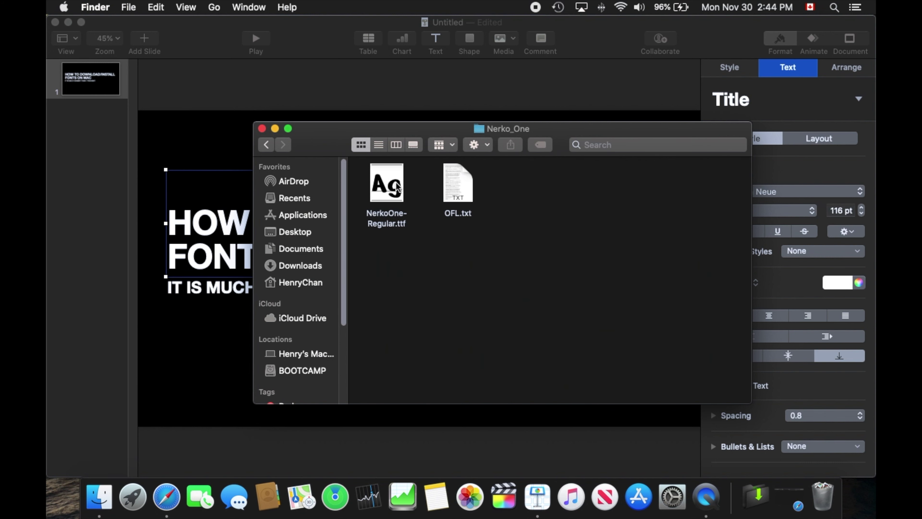
pyautogui.click(454, 180)
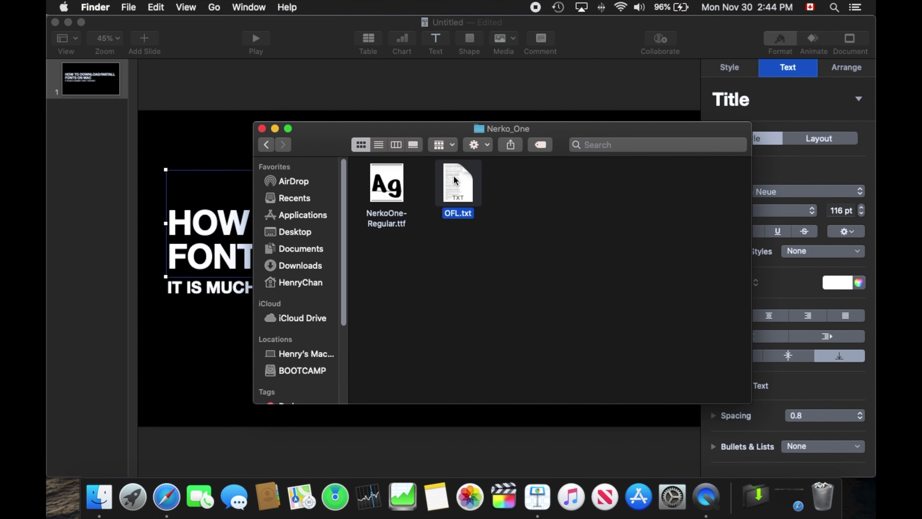
# Step: Preview the OFL.txt licence, and install the Nerko One font from NerkoOne-Regular.ttf in the Nerko_One folder
pyautogui.press('space')
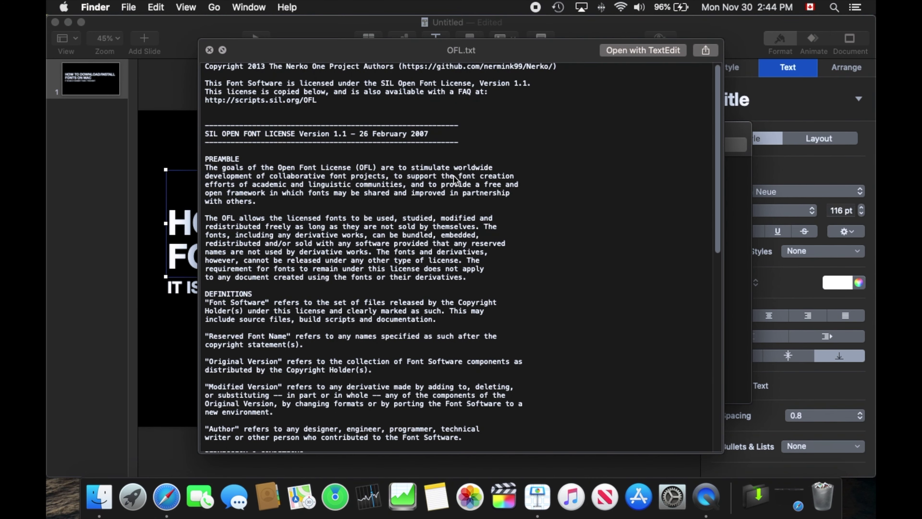
pyautogui.press('space')
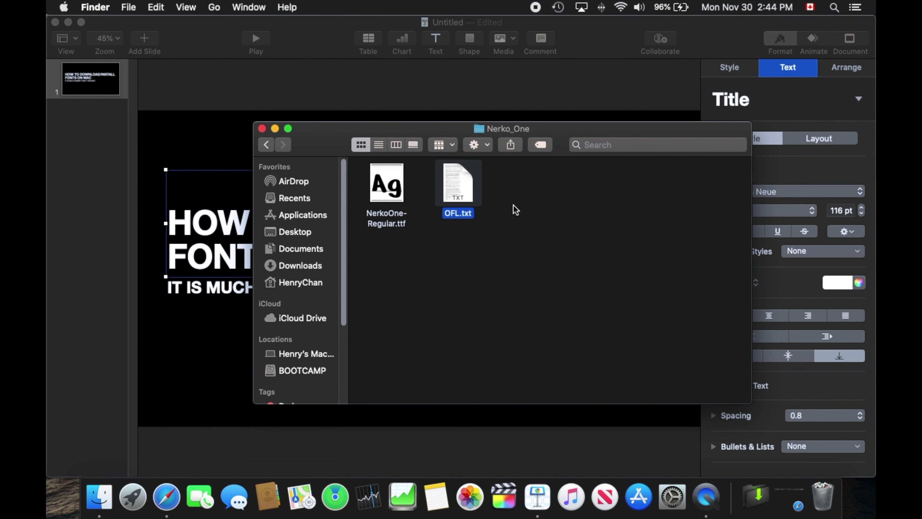
pyautogui.click(378, 185)
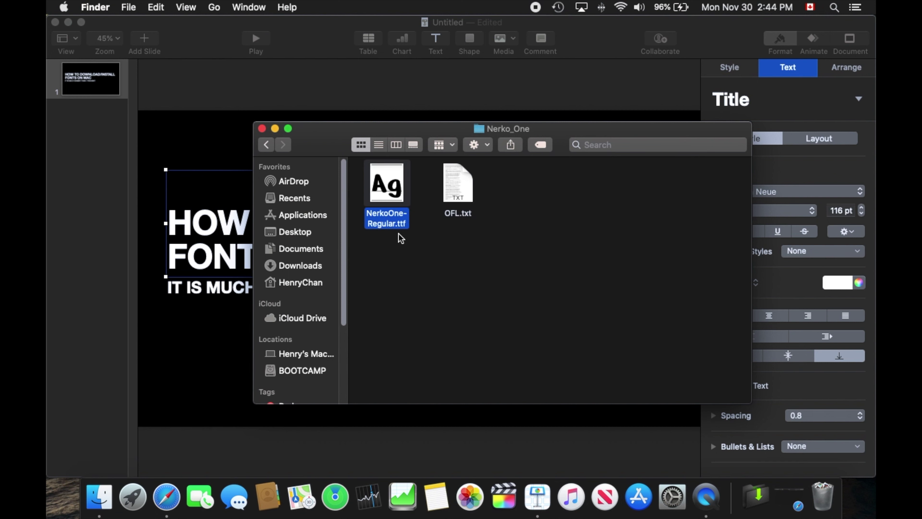
pyautogui.doubleClick(389, 190)
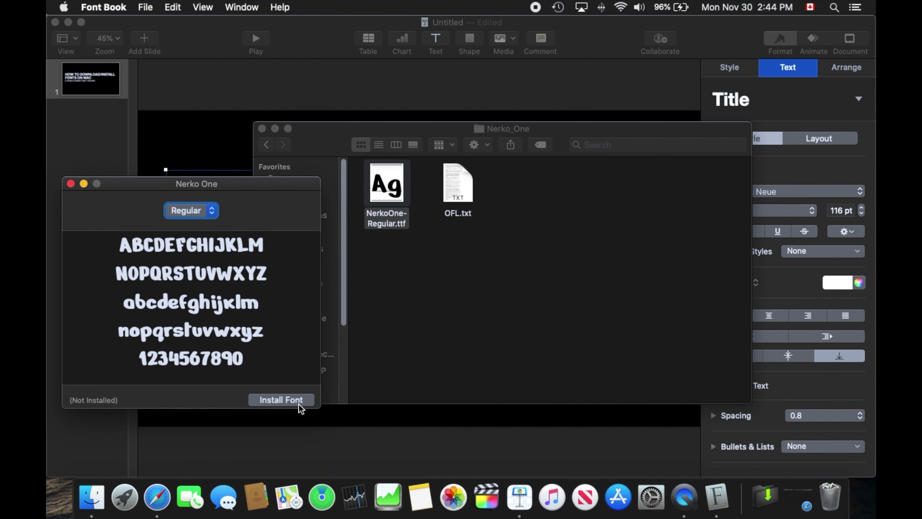
pyautogui.click(286, 397)
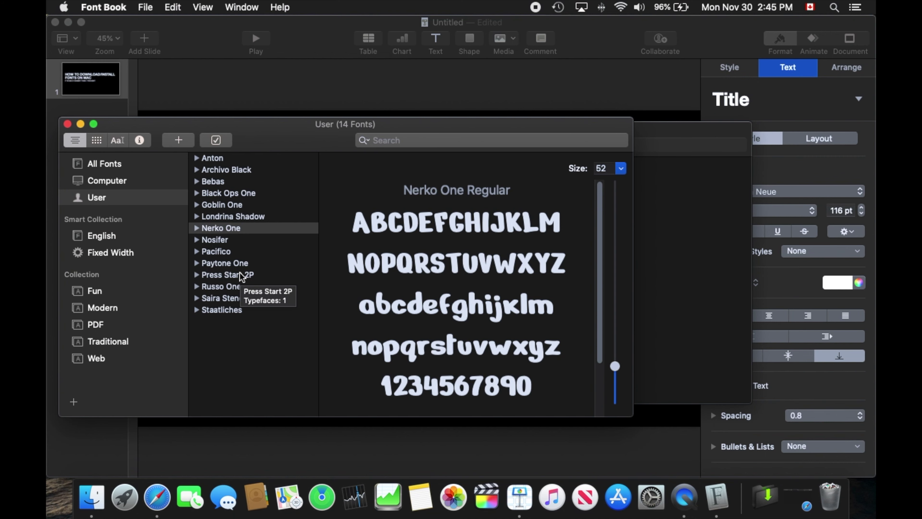
# Step: Look through the All Fonts and User collections in Font Book and preview the Staatliches and Nerko One families
pyautogui.click(122, 167)
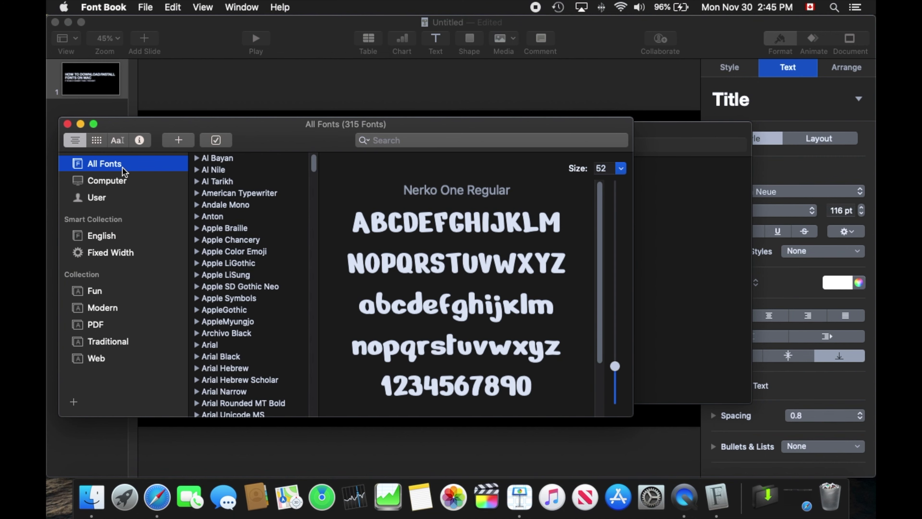
pyautogui.click(111, 196)
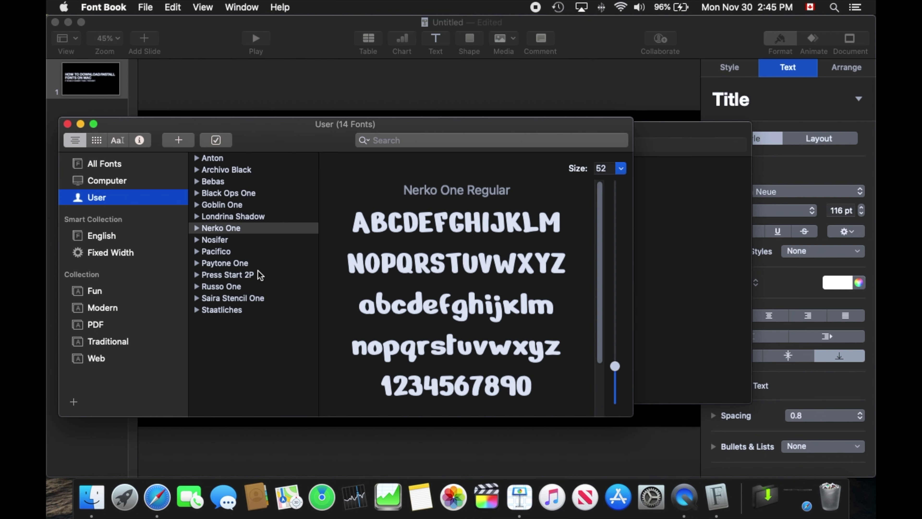
pyautogui.click(240, 309)
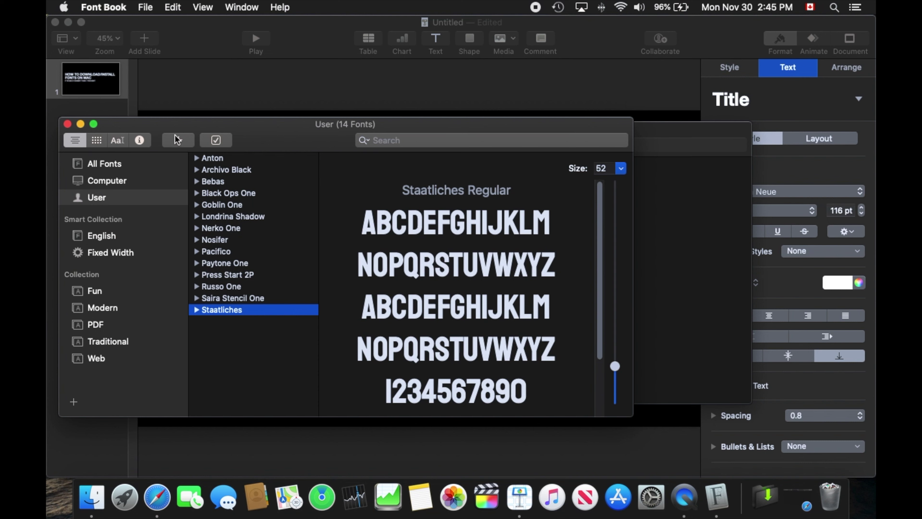
pyautogui.rightClick(239, 312)
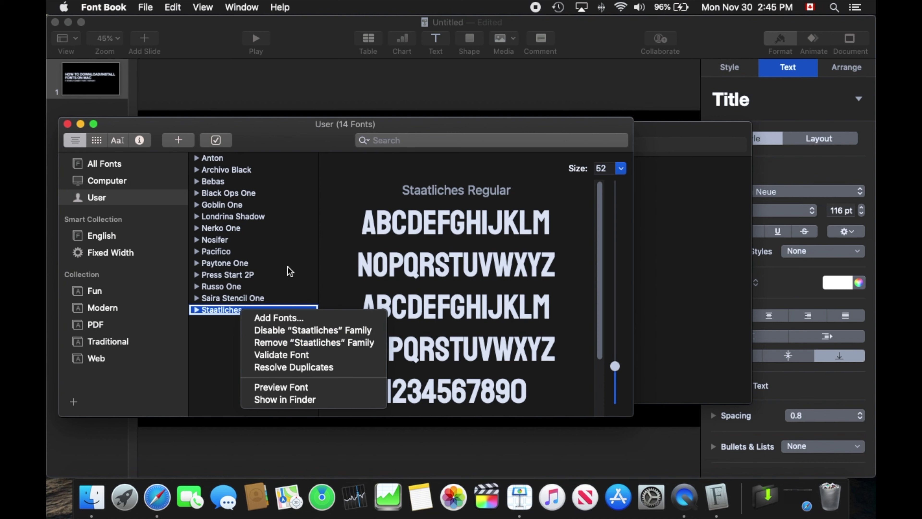
pyautogui.click(221, 229)
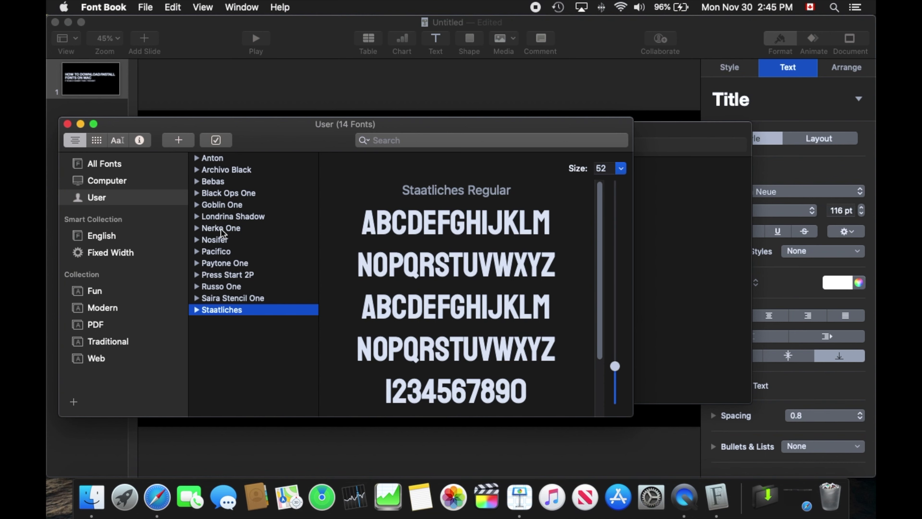
pyautogui.click(220, 229)
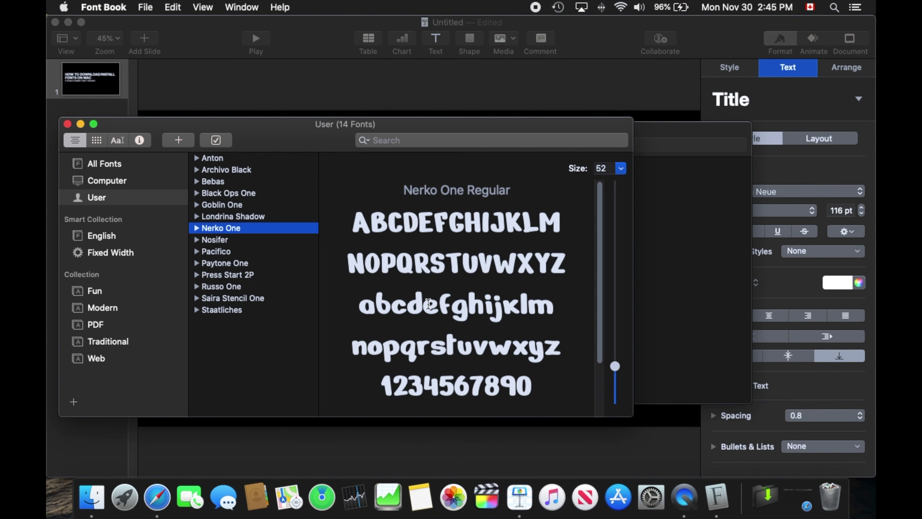
# Step: Switch to the Keynote presentation and set the slide title's font to Nerko One
pyautogui.click(657, 95)
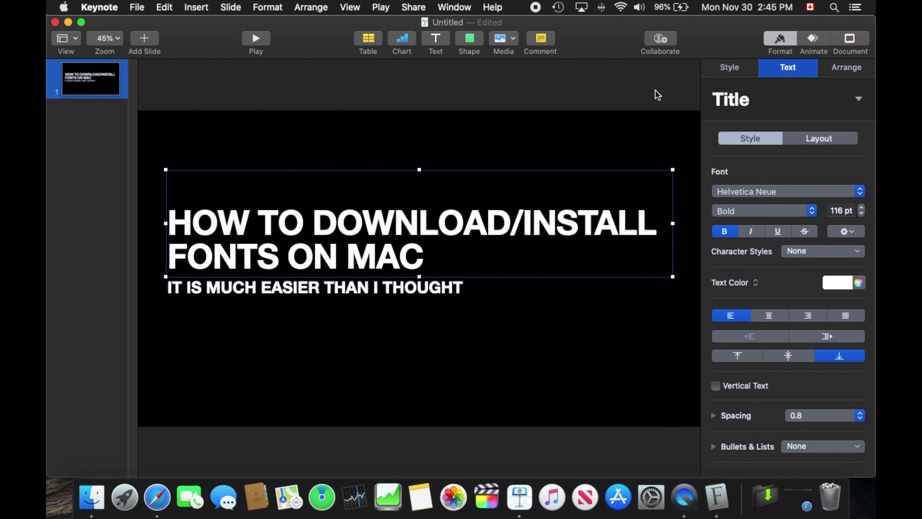
pyautogui.click(749, 190)
pyautogui.scroll(-15, 764, 270)
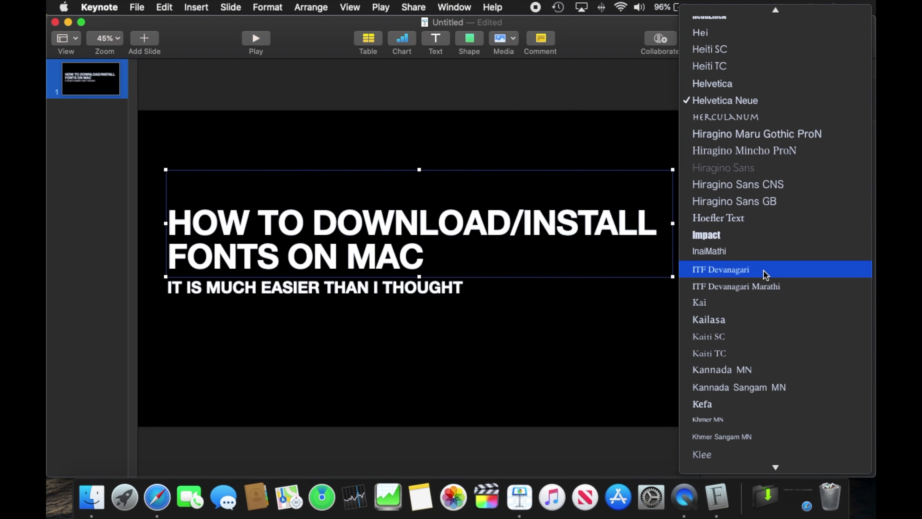
pyautogui.scroll(-10, 765, 272)
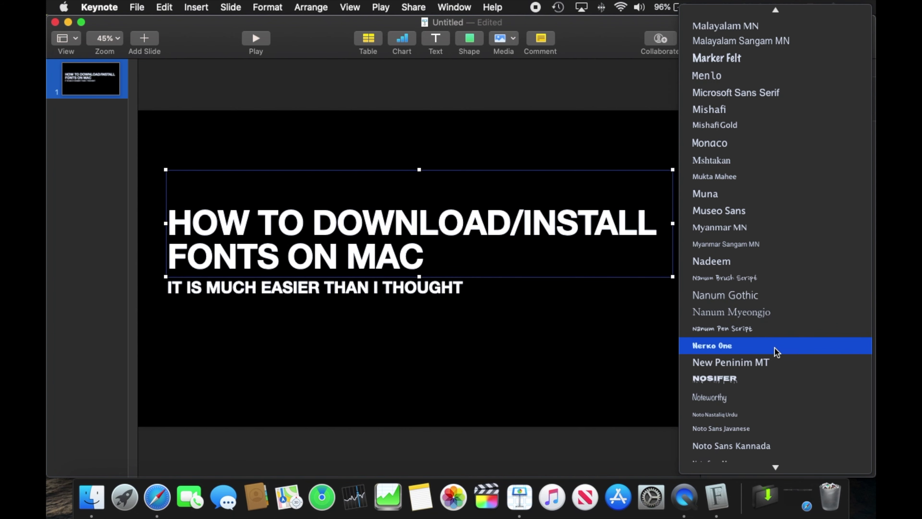
pyautogui.click(775, 352)
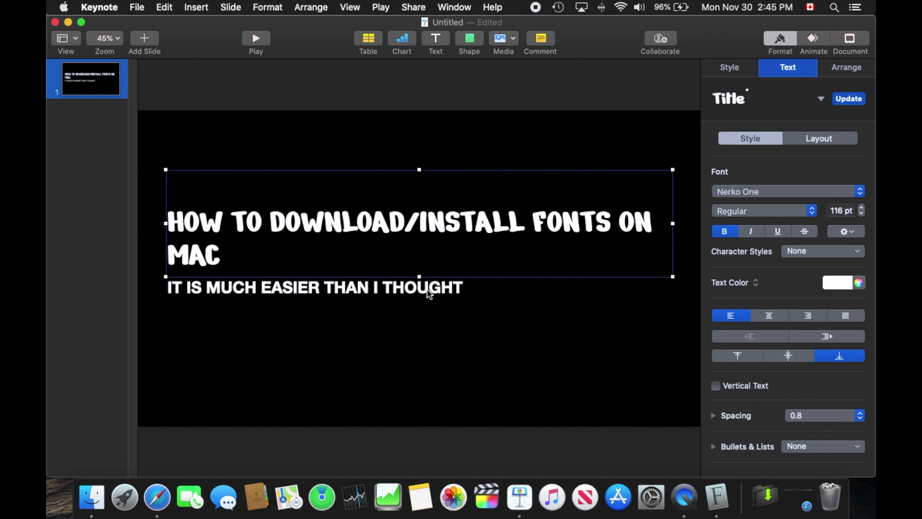
# Step: Close the Font Book window and minimize the Keynote presentation and the Nerko_One Finder window
pyautogui.click(717, 496)
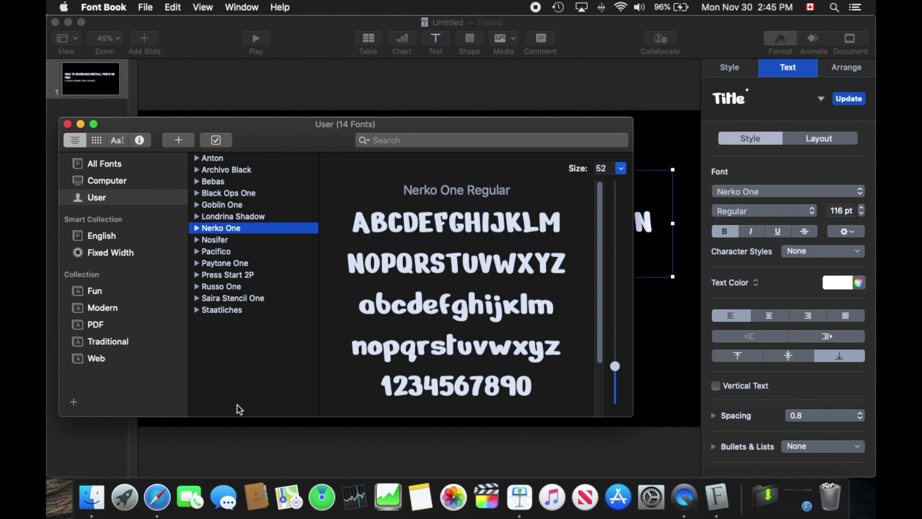
pyautogui.click(67, 123)
pyautogui.click(69, 22)
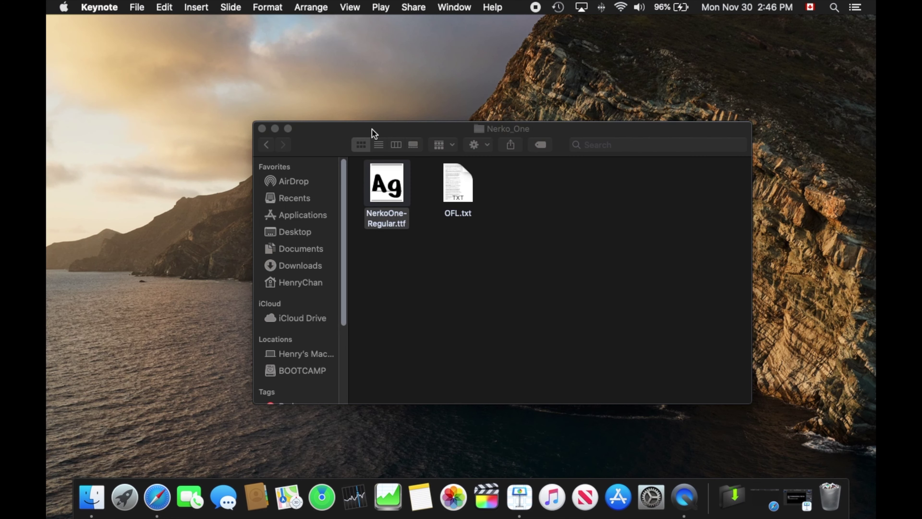
pyautogui.click(275, 128)
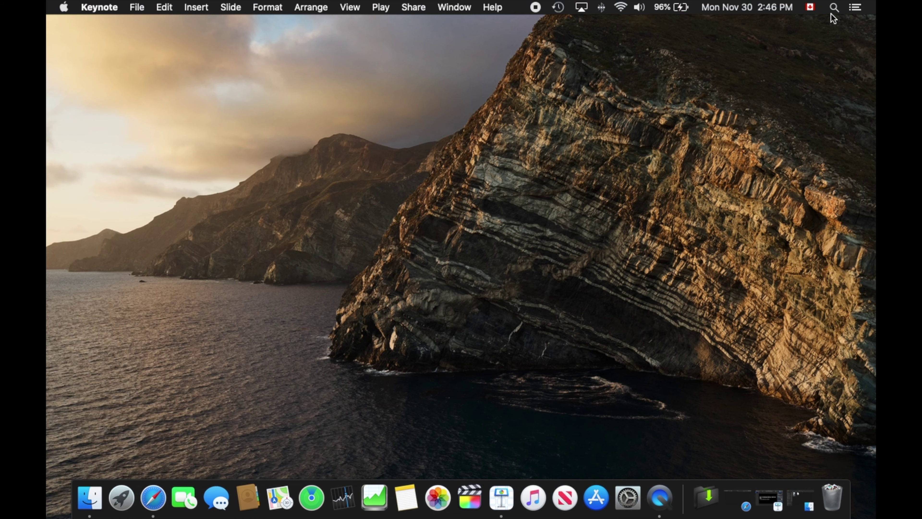
# Step: Search Spotlight for "font" and open Font Book from the results
pyautogui.click(834, 6)
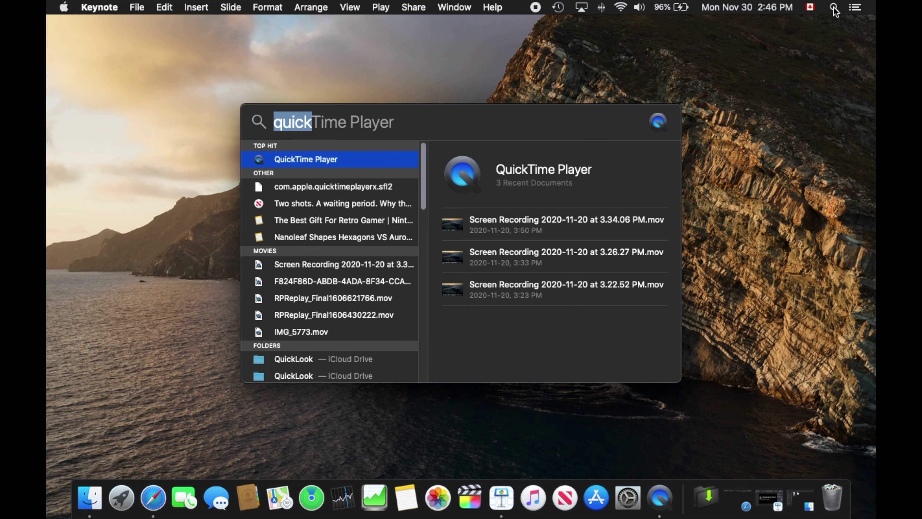
pyautogui.press('BackSpace')
pyautogui.write('font')
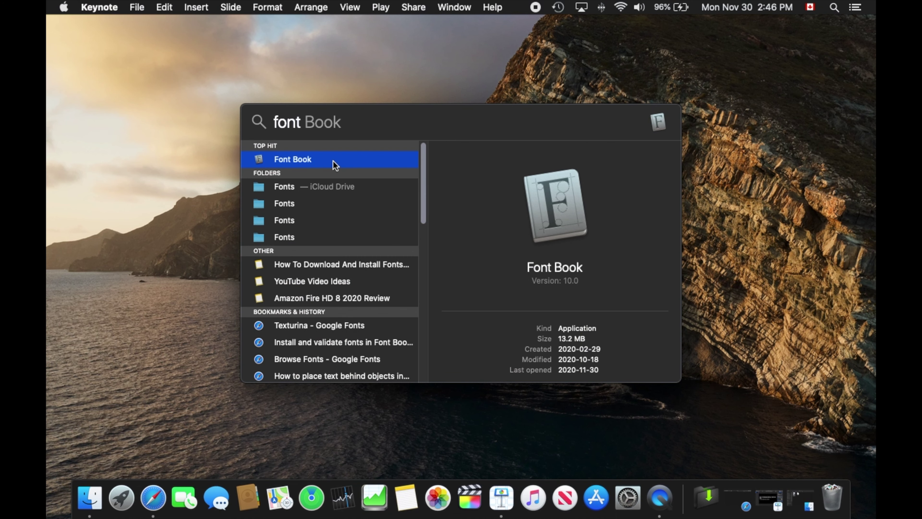
pyautogui.press('super+a')
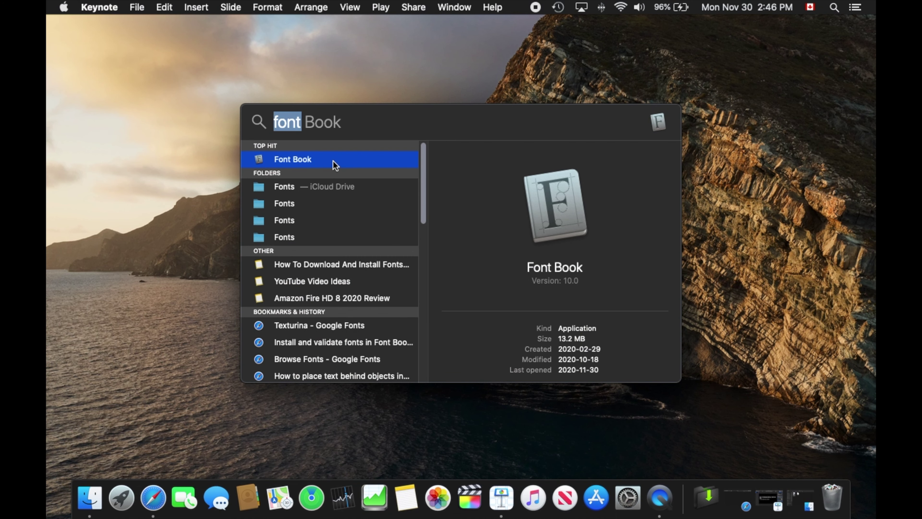
pyautogui.click(332, 160)
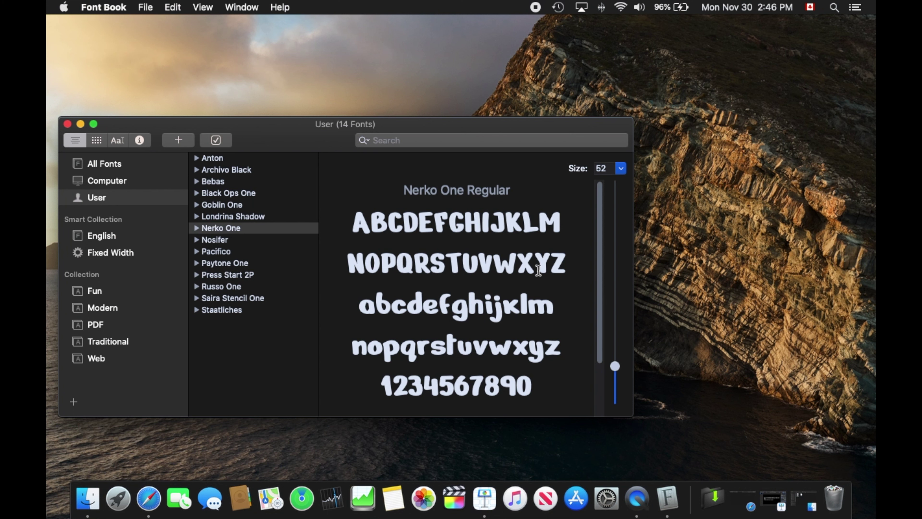
# Step: Start removing the Nerko One family from the User collection in Font Book and cancel the removal
pyautogui.click(621, 167)
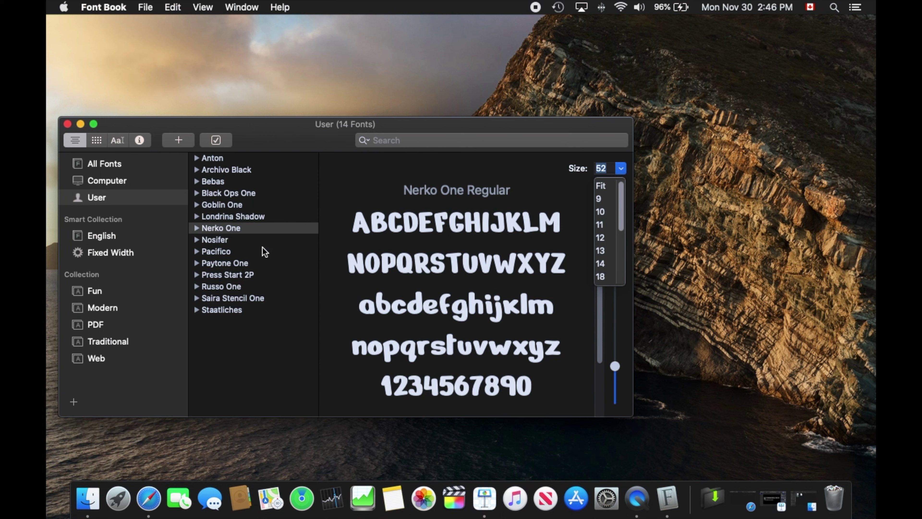
pyautogui.click(258, 229)
pyautogui.rightClick(257, 229)
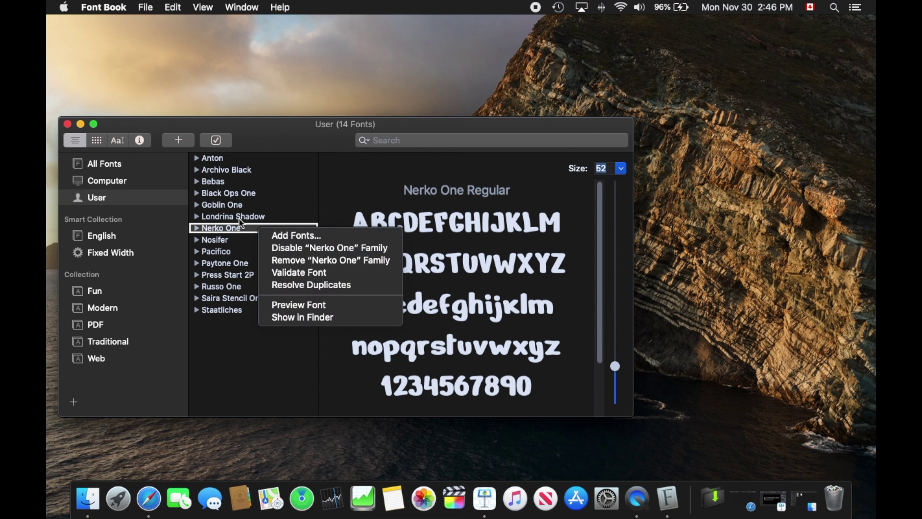
pyautogui.click(332, 261)
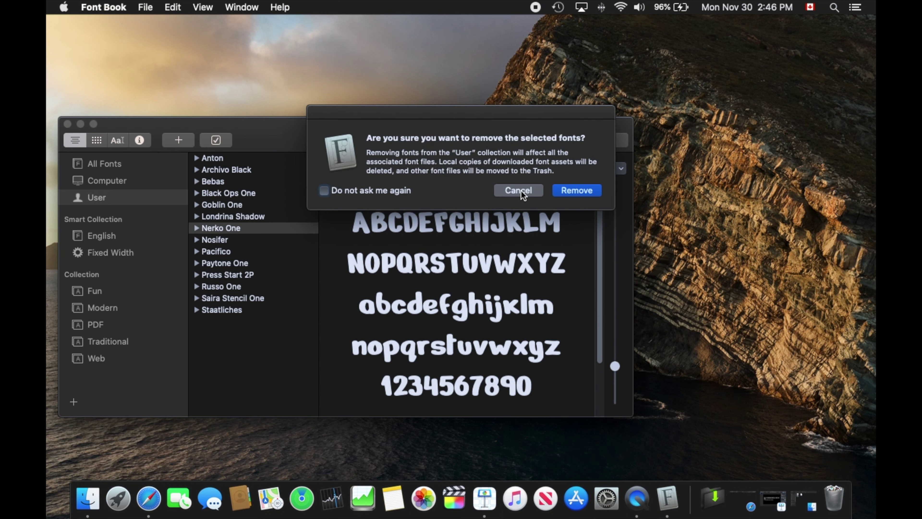
pyautogui.click(500, 187)
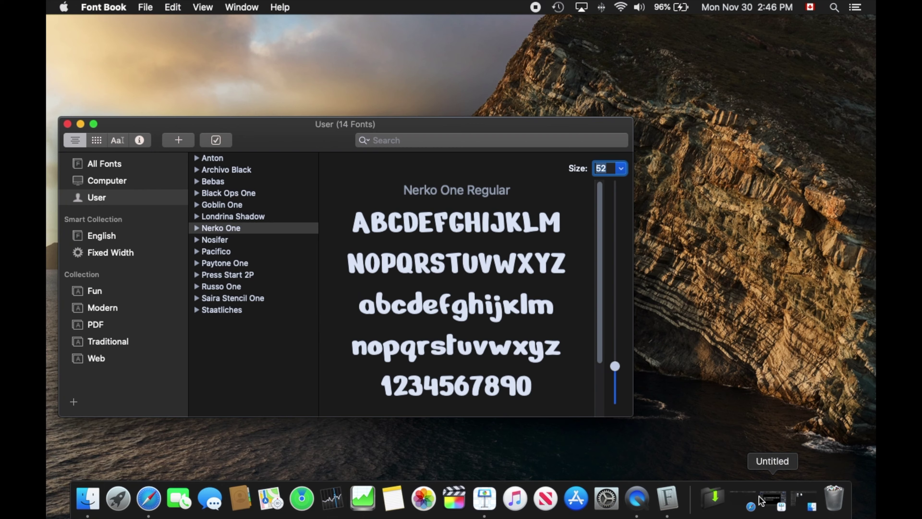
# Step: Restore the Keynote presentation to check the title's font, and minimize it again
pyautogui.click(775, 499)
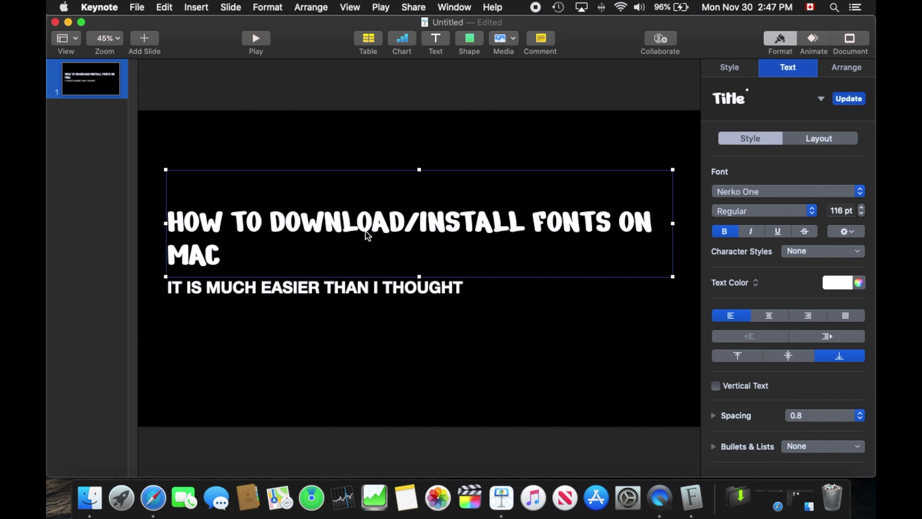
pyautogui.click(67, 22)
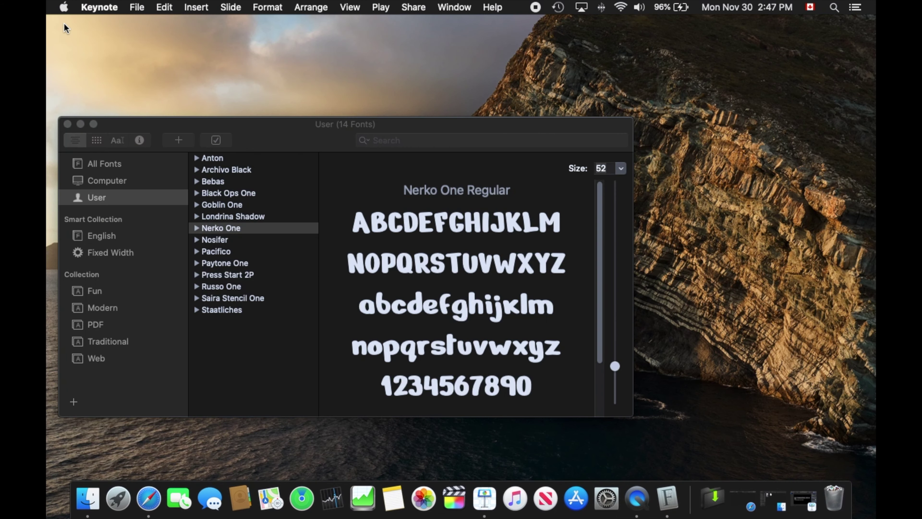